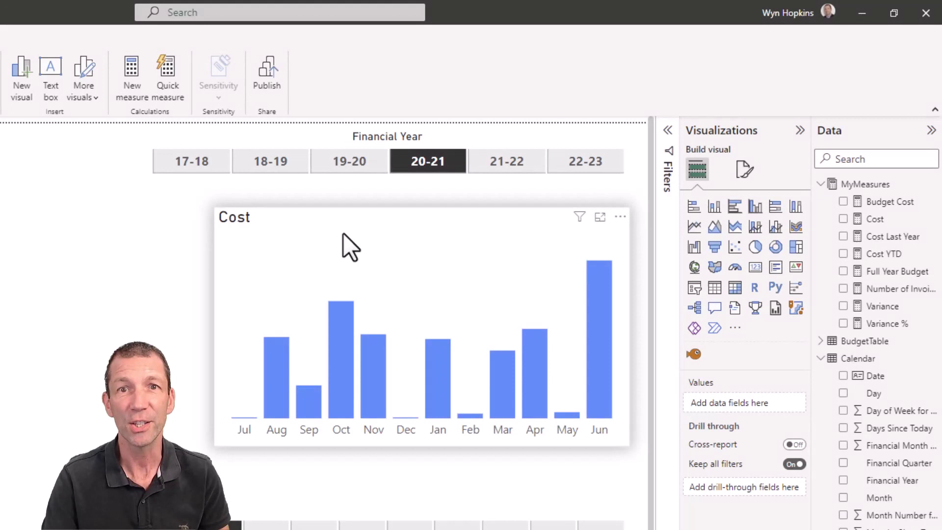
- Convert the Cost chart to a line and clustered column chart with Budget Cost as the line
left_click(343, 234)
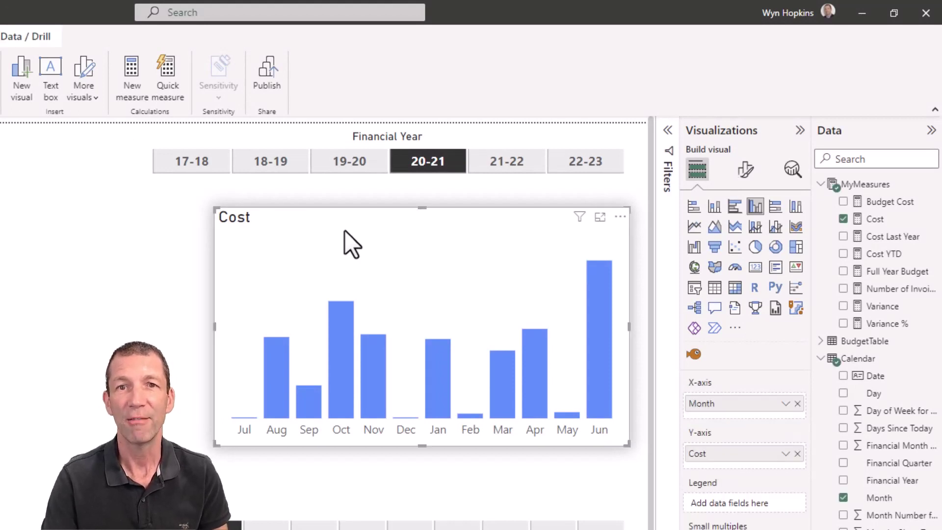
left_click(775, 227)
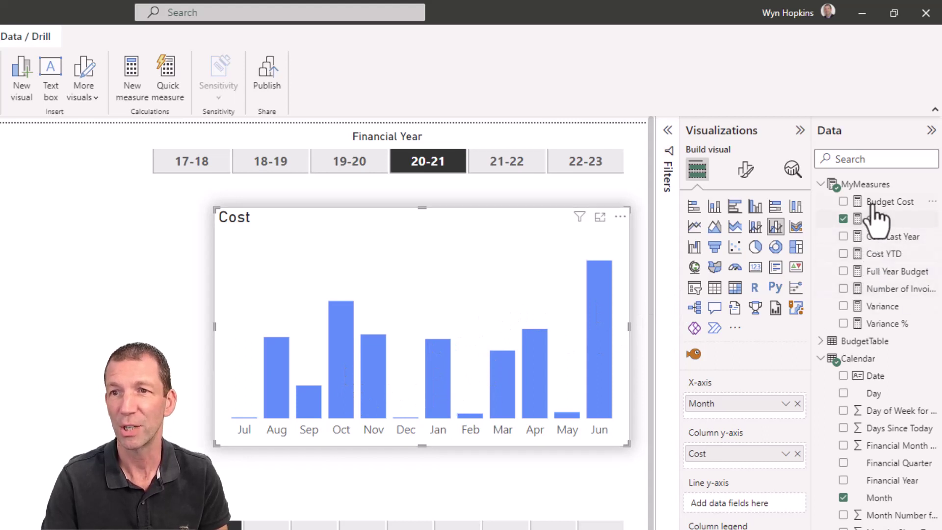
left_click_drag(885, 203, 754, 508)
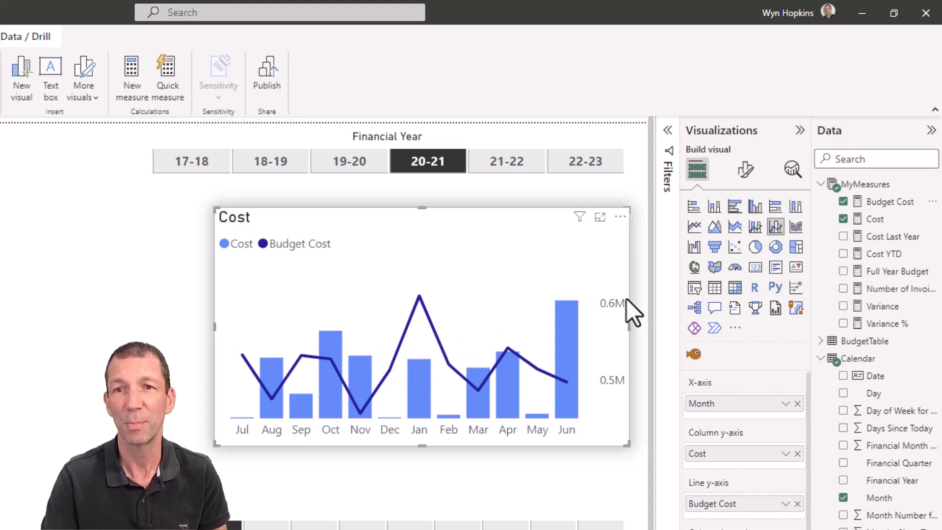
- Turn off the chart's secondary y-axis so Budget Cost shares the Cost columns' scale
left_click(745, 187)
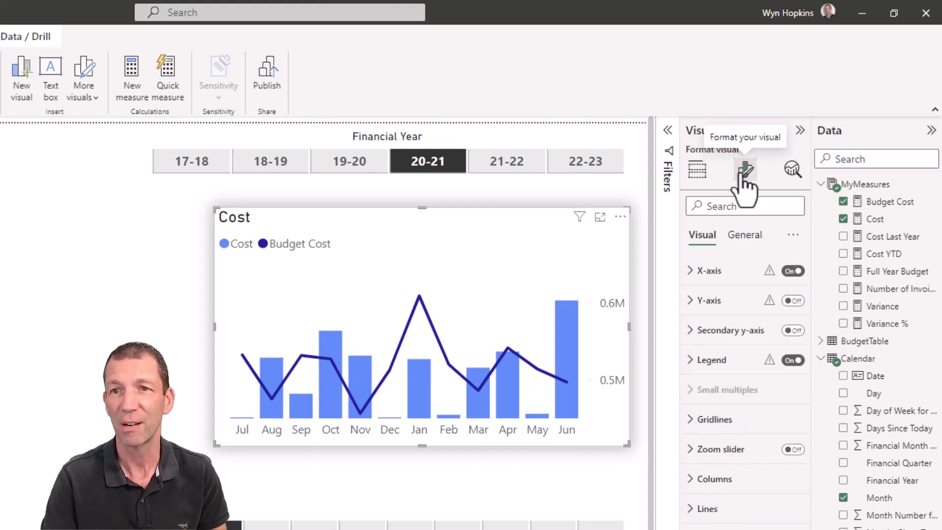
left_click(790, 330)
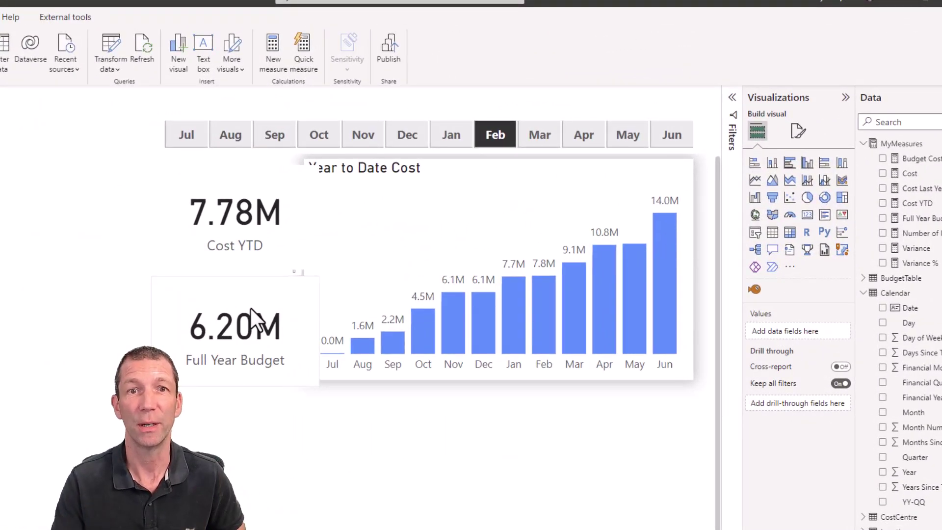
- Shift the Full Year Budget and Cost YTD cards slightly left and view the Full Year Budget DAX
left_click(431, 192)
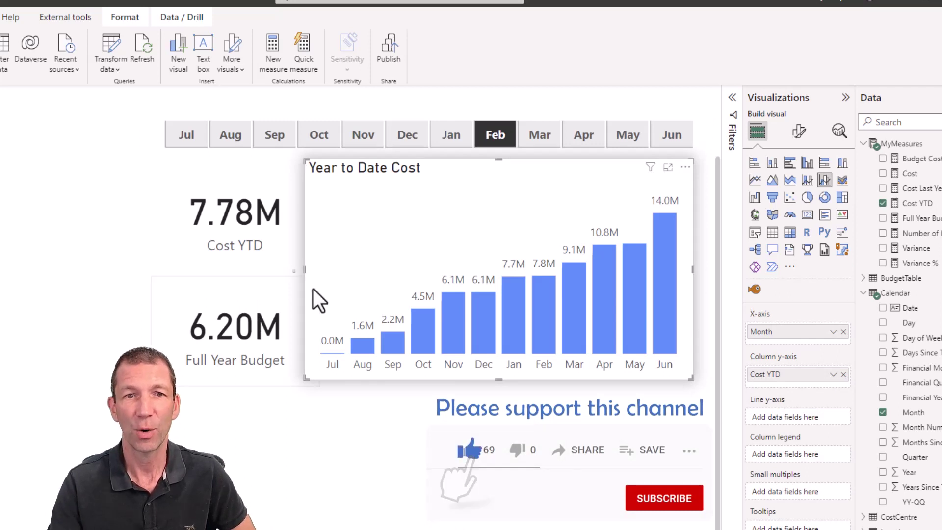
left_click_drag(230, 358, 204, 358)
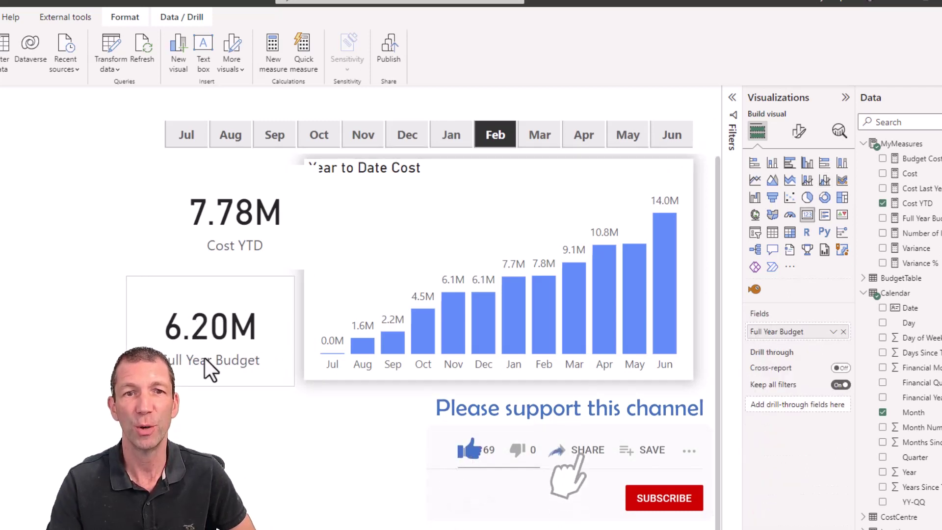
left_click_drag(192, 218, 173, 219)
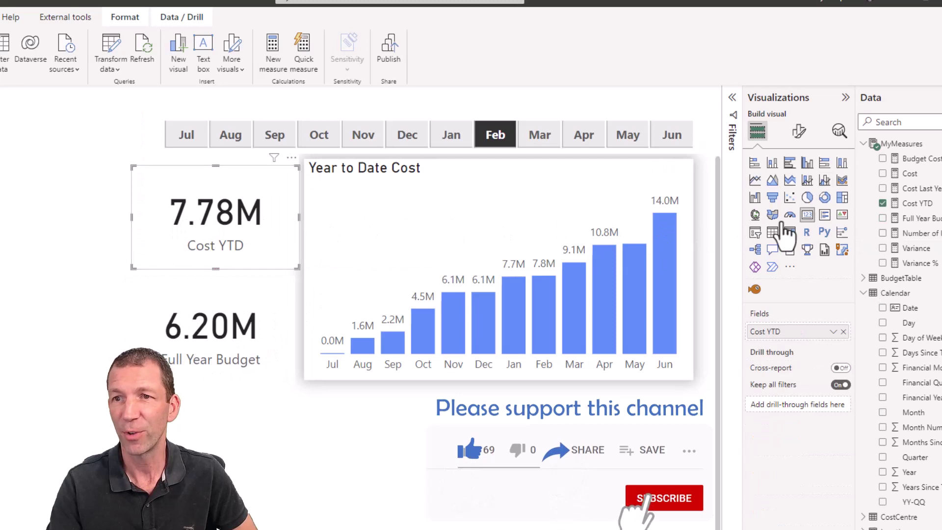
left_click(933, 219)
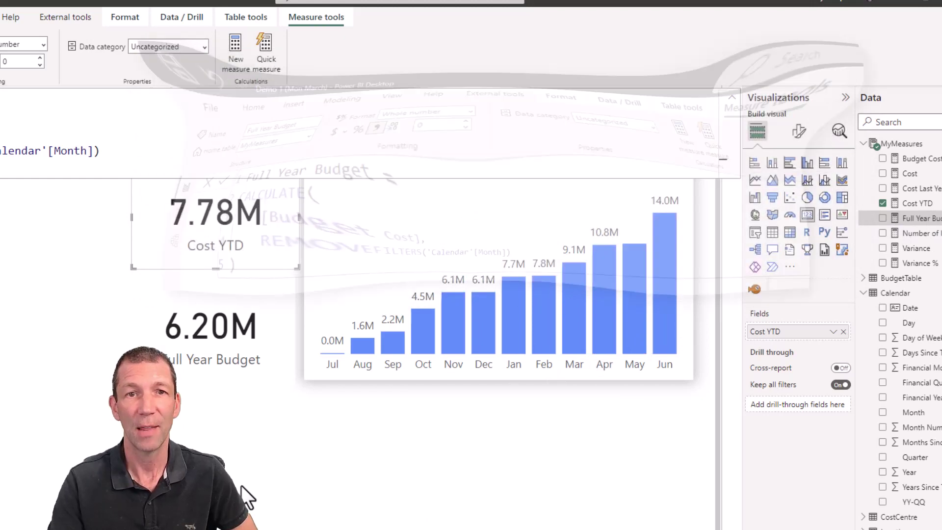
left_click(241, 486)
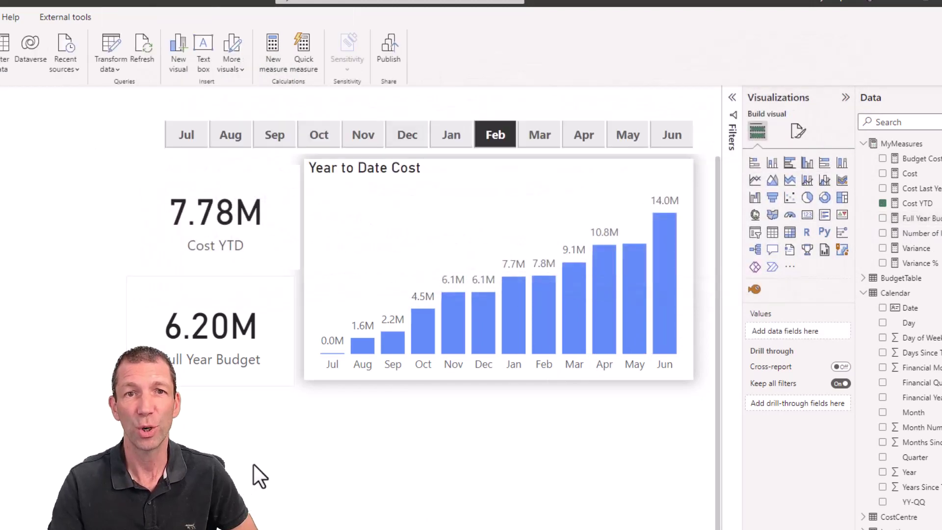
- Filter the month slicer through Jan, Oct, Sep and Oct, ending on Nov
left_click(448, 142)
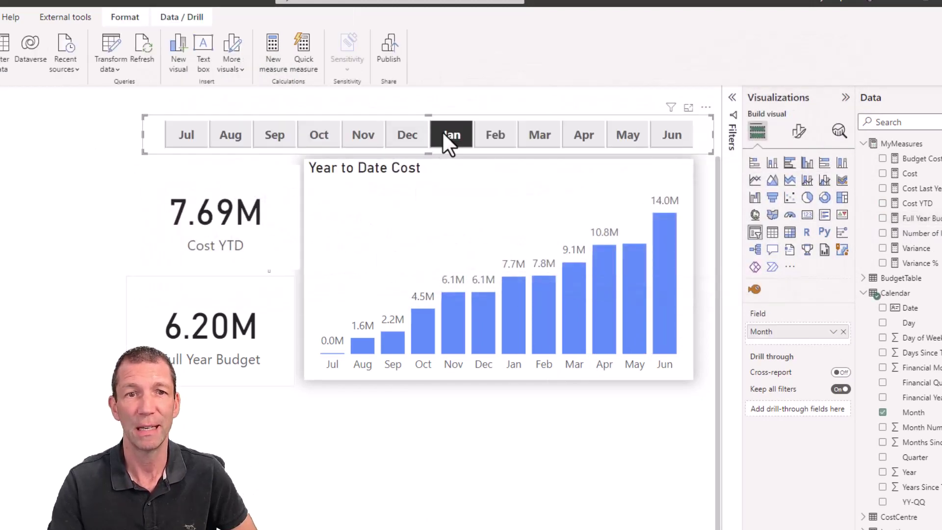
left_click(317, 142)
left_click(266, 142)
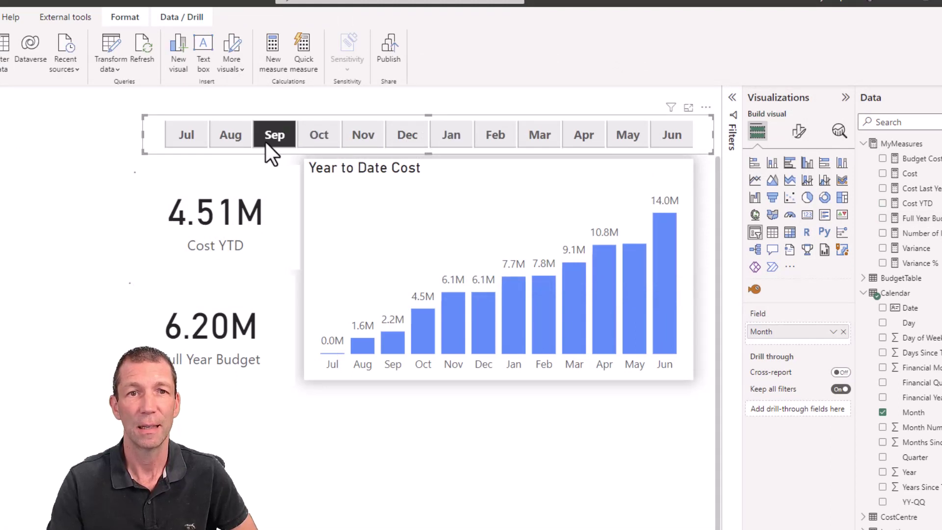
left_click(329, 138)
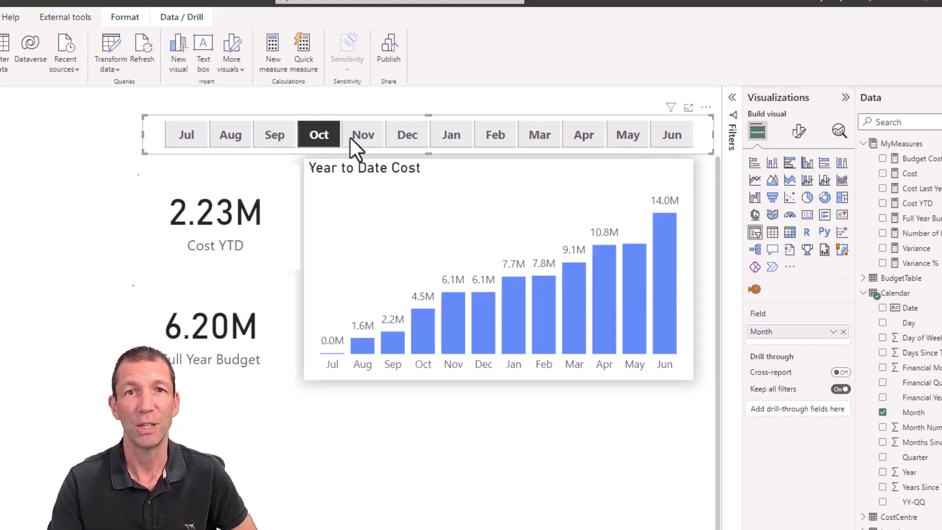
left_click(358, 142)
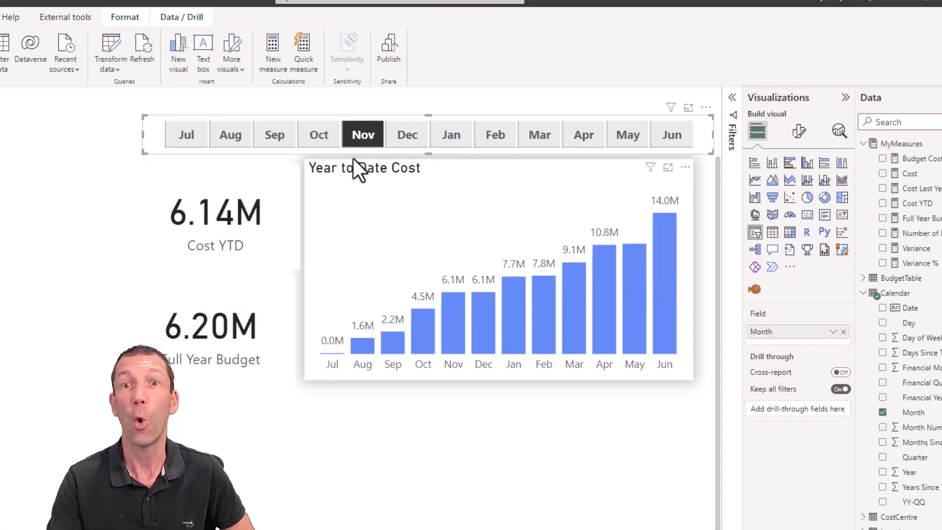
- Add Full Year Budget to the Line y-axis of the Year to Date Cost chart
left_click(358, 194)
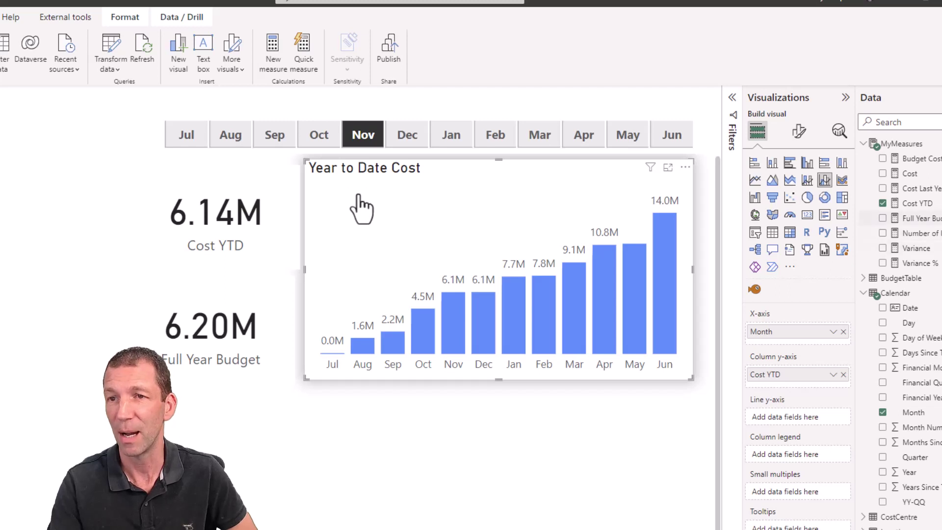
left_click_drag(917, 218, 809, 422)
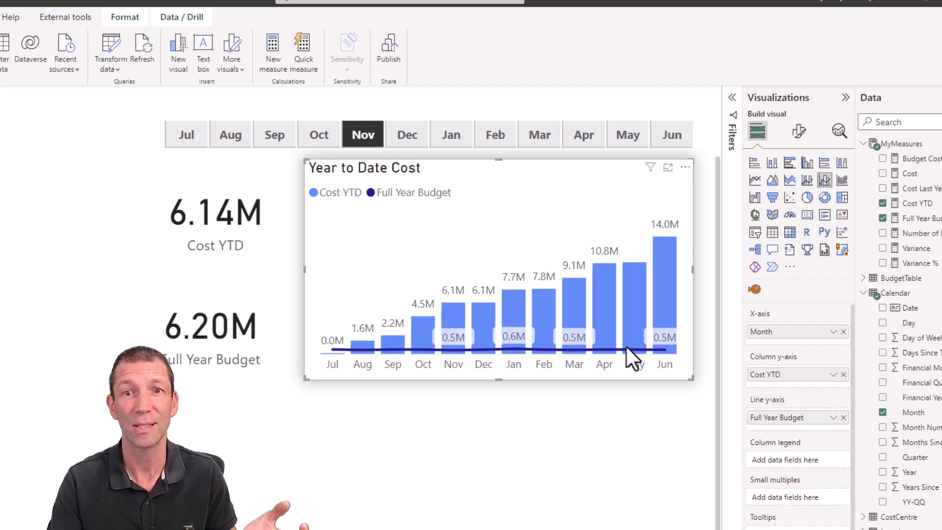
mouse_move(626, 346)
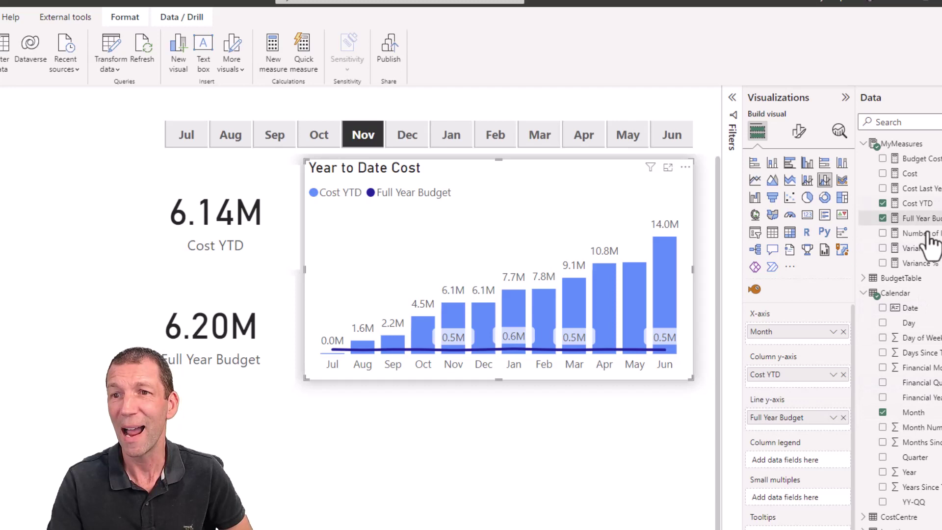
- Add 'Calendar'[Financial Month Number for Sort] to Full Year Budget's REMOVEFILTERS and commit the formula
left_click(922, 219)
left_click(92, 151)
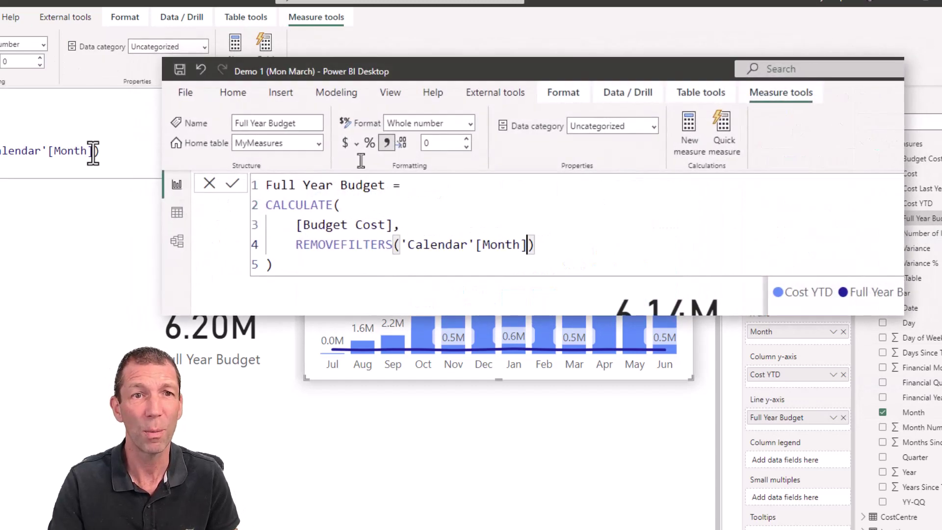
type(", ")
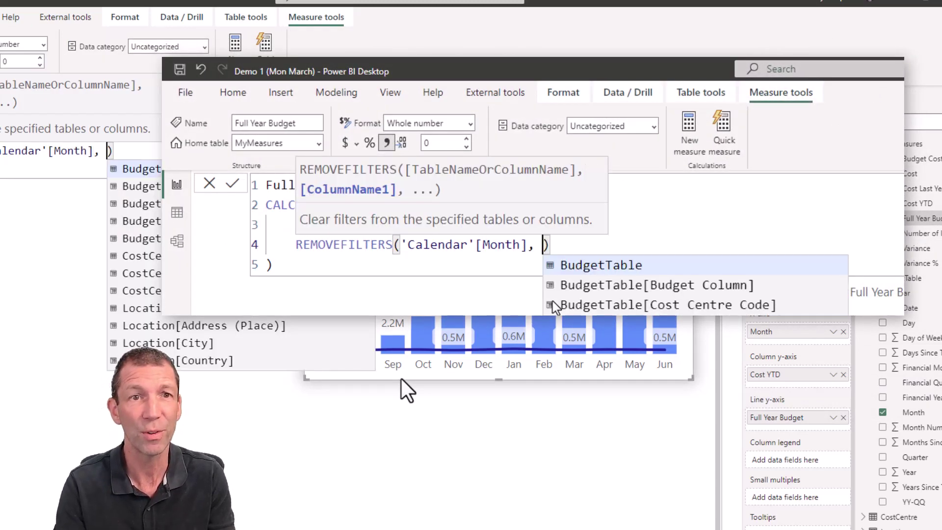
type("sort")
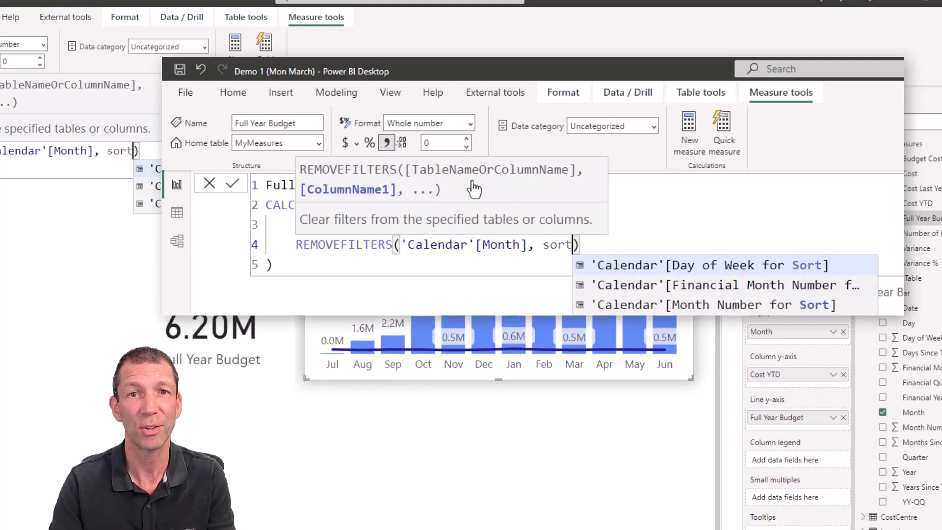
key("Down")
key("Tab")
key("Escape")
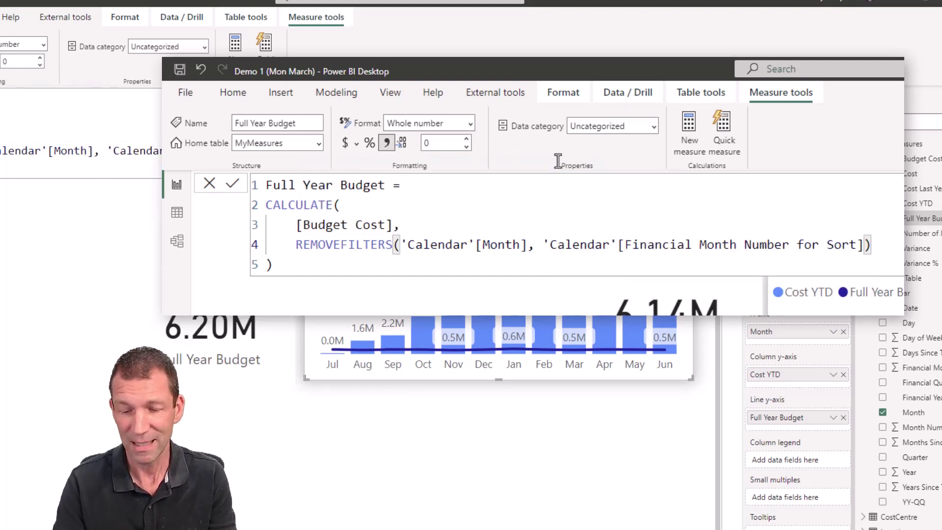
key("Return")
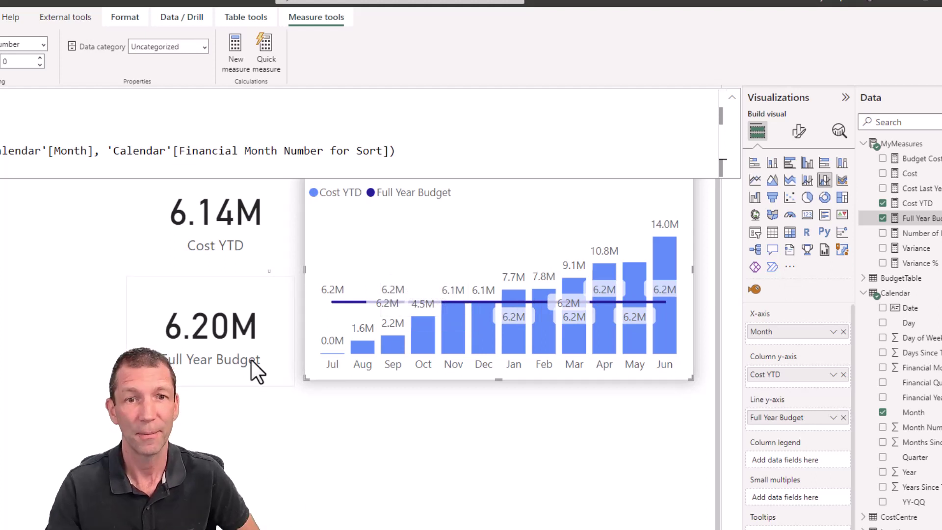
- Insert a line shape and draw it below the Full Year Budget card
left_click(81, 301)
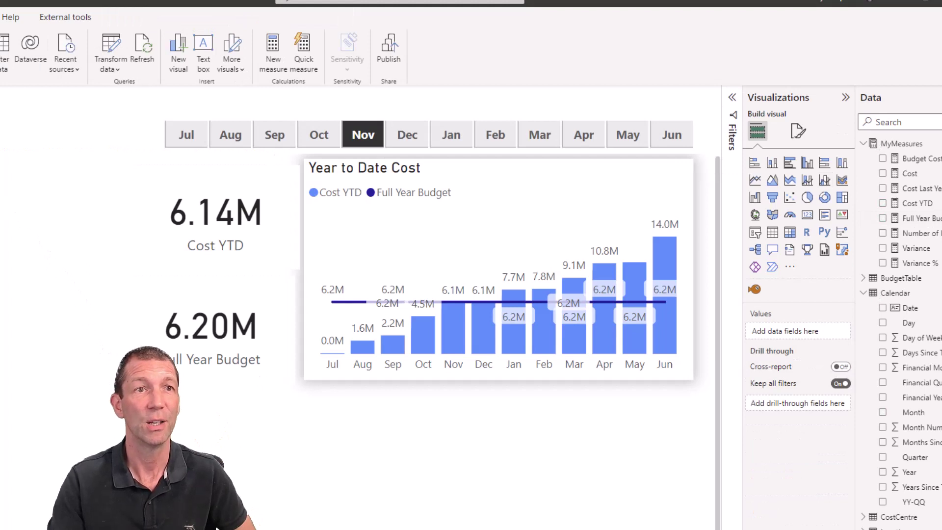
key("alt+n")
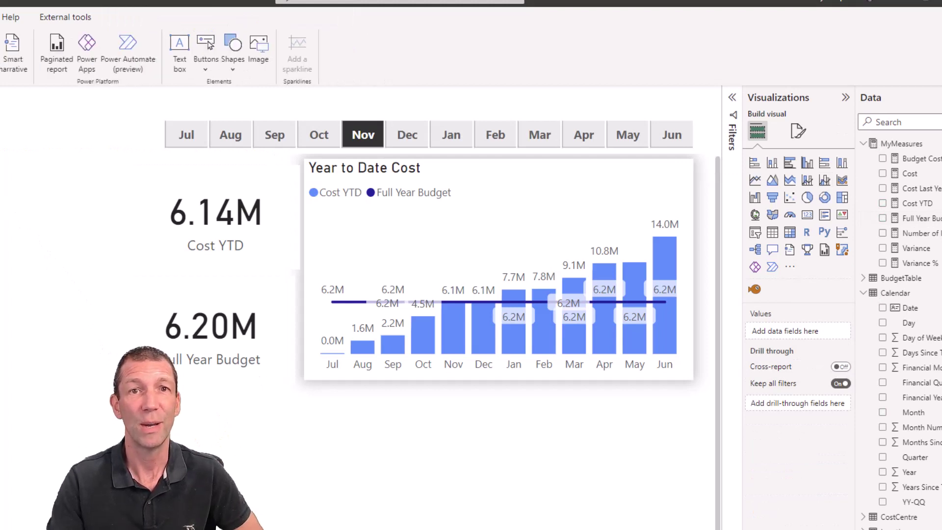
left_click(234, 58)
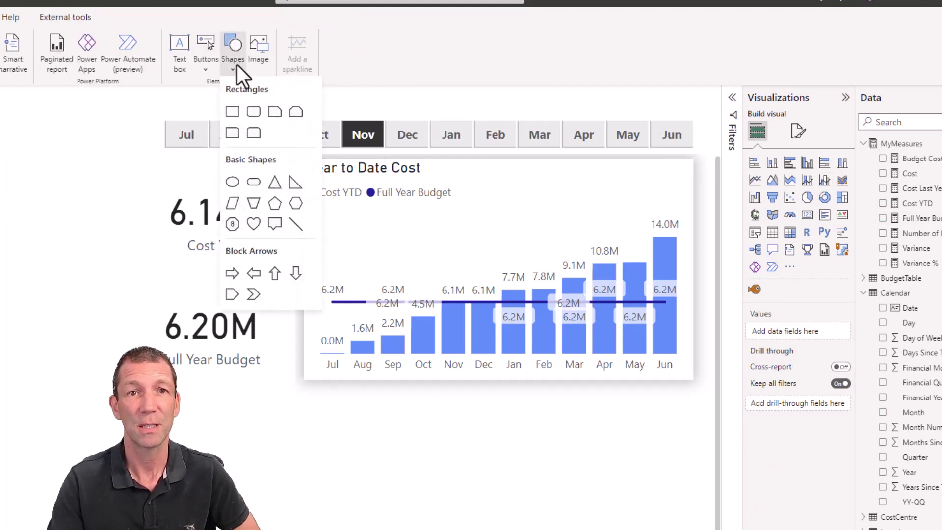
left_click(302, 231)
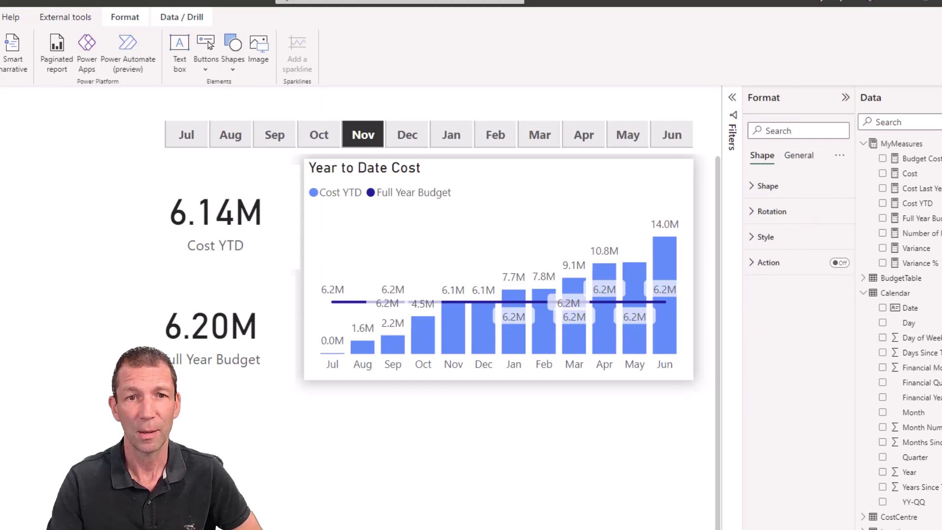
scroll(413, 260, "left", 5)
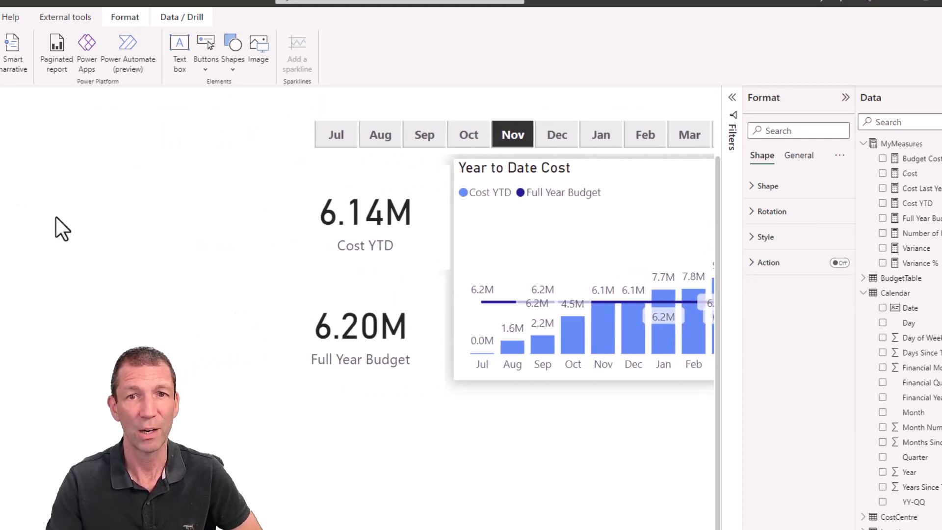
left_click_drag(59, 228, 351, 446)
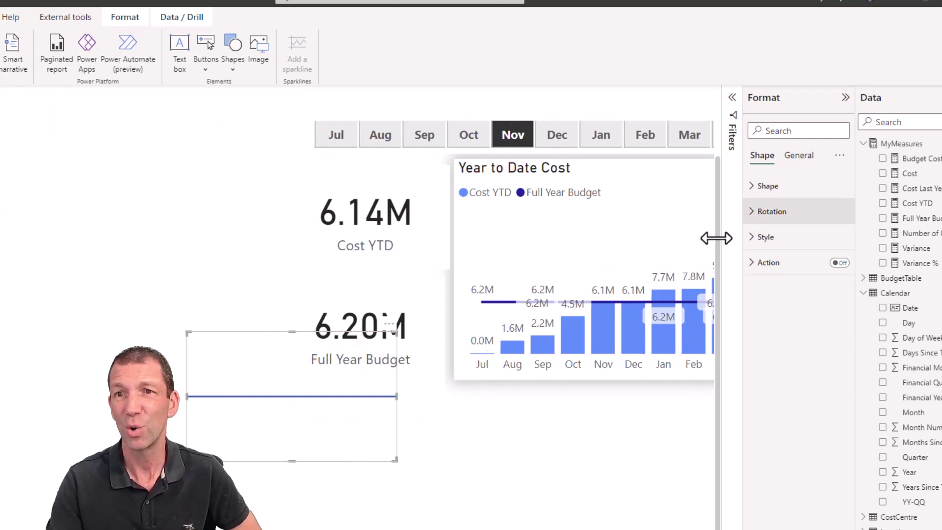
- Set the line shape's overall rotation to 90° so it stands vertical
left_click(772, 211)
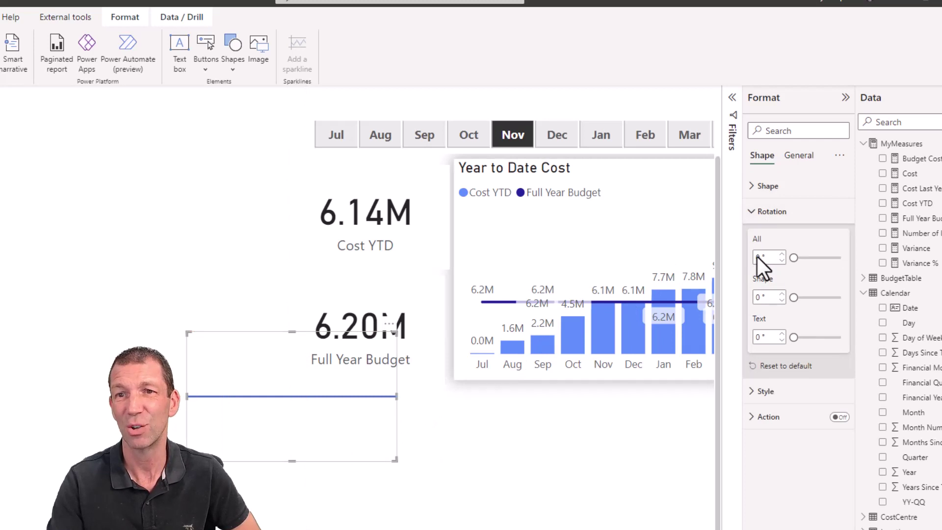
double_click(758, 258)
type("90")
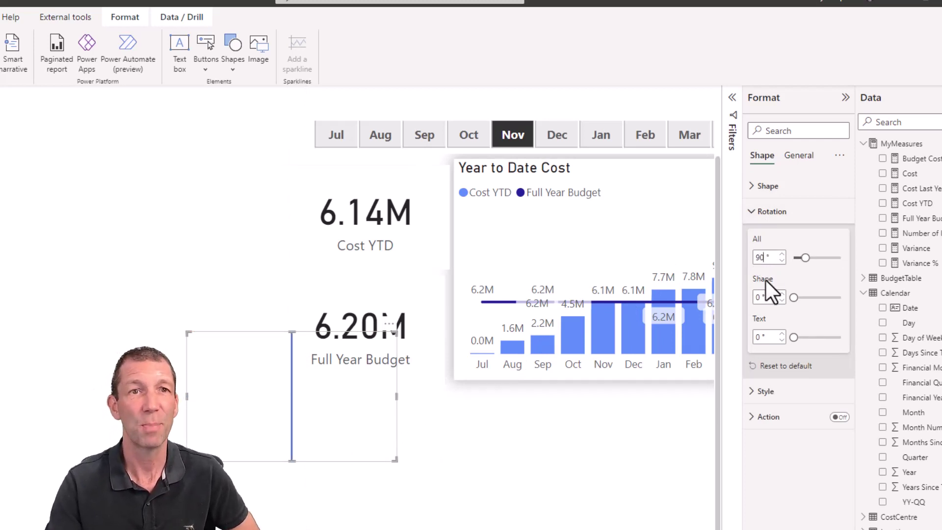
left_click(236, 56)
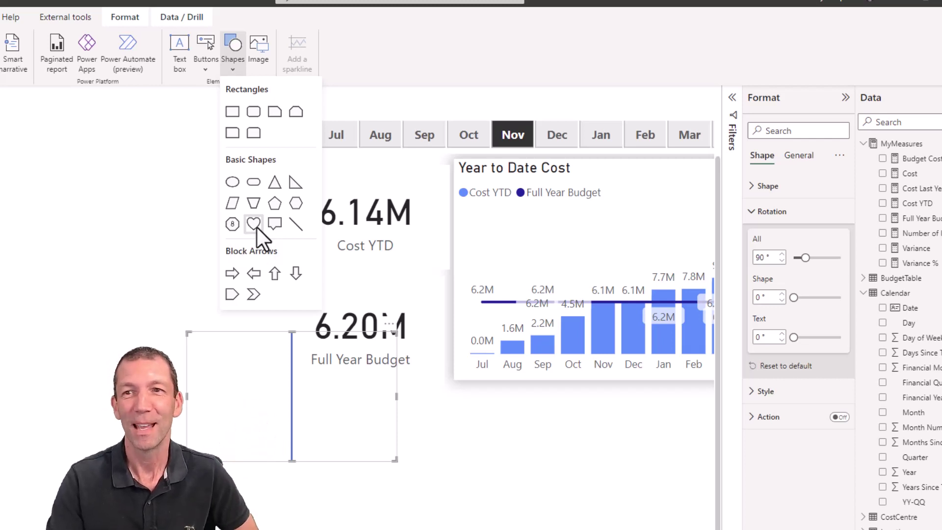
- Make the line's fill and border orange, narrow its box, and move it beside the Cost YTD card
left_click(756, 213)
left_click(764, 238)
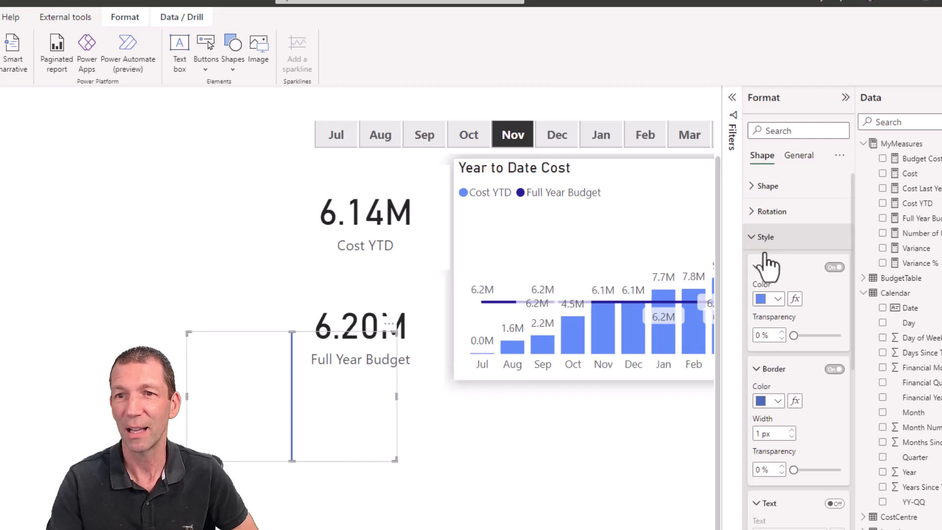
left_click(778, 299)
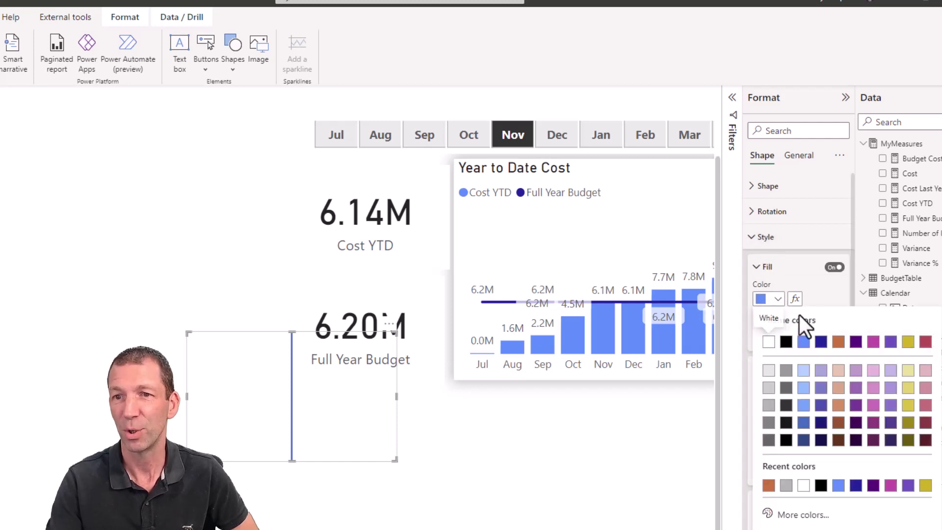
left_click(839, 342)
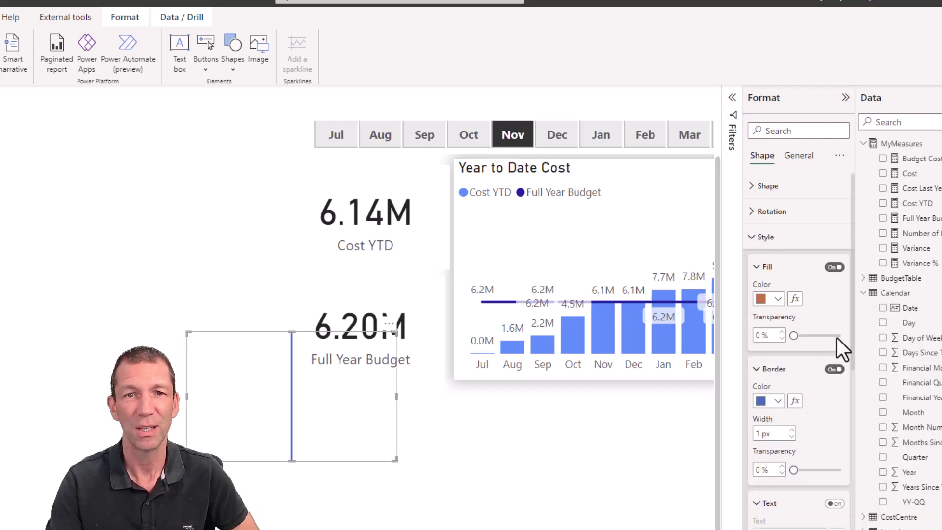
left_click(777, 400)
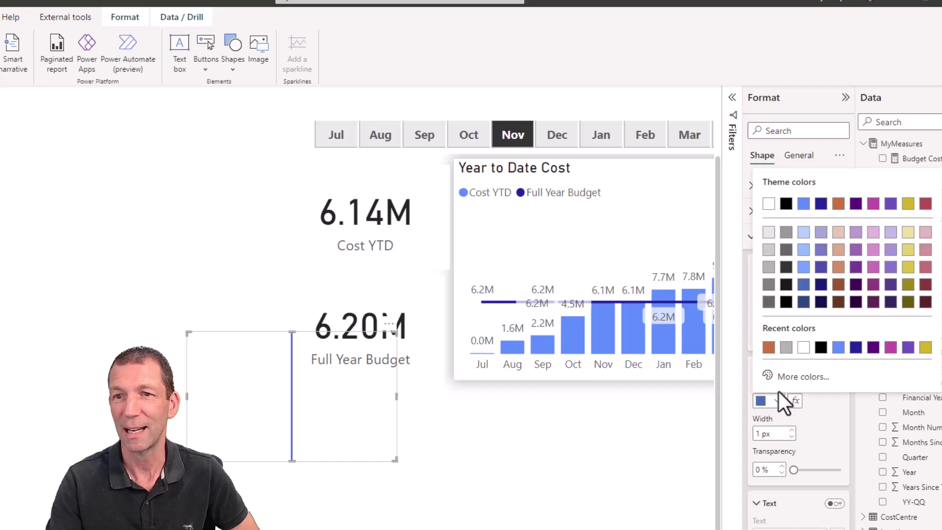
left_click(838, 203)
left_click_drag(394, 458, 279, 201)
left_click(266, 486)
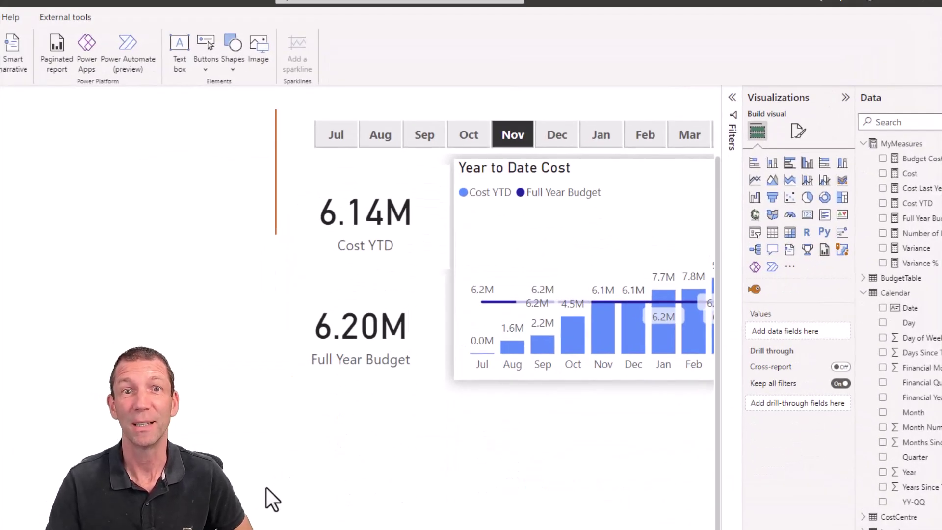
- Set PBI Background.jpg as the canvas background at 69% transparency with Fit image fit
left_click(798, 131)
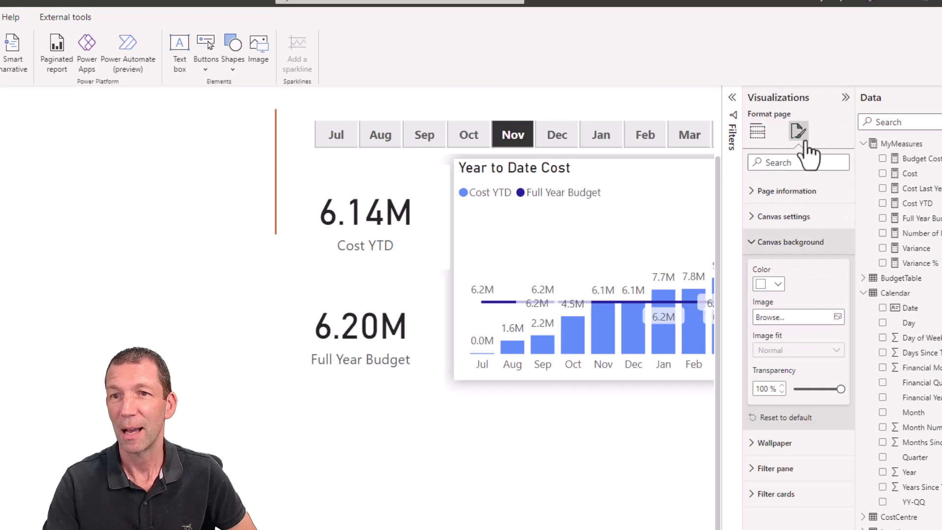
left_click(840, 318)
double_click(44, 123)
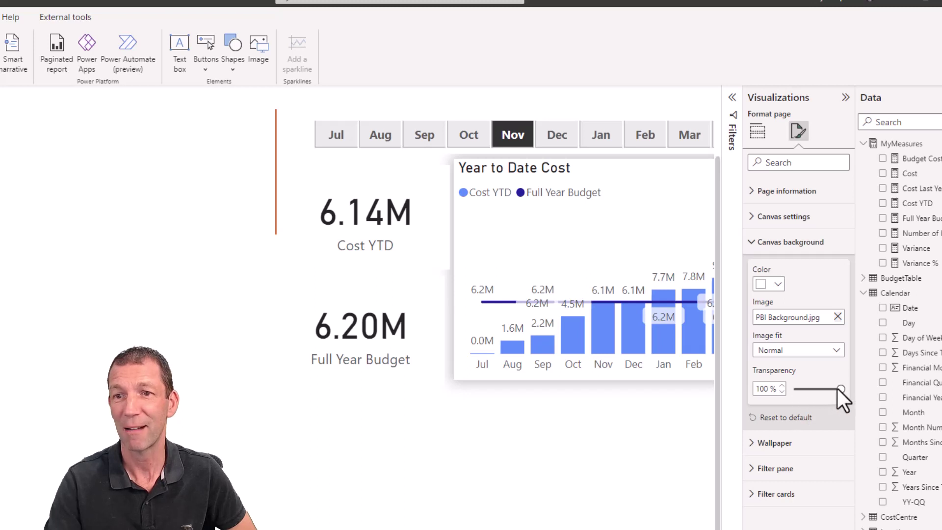
left_click_drag(840, 389, 826, 389)
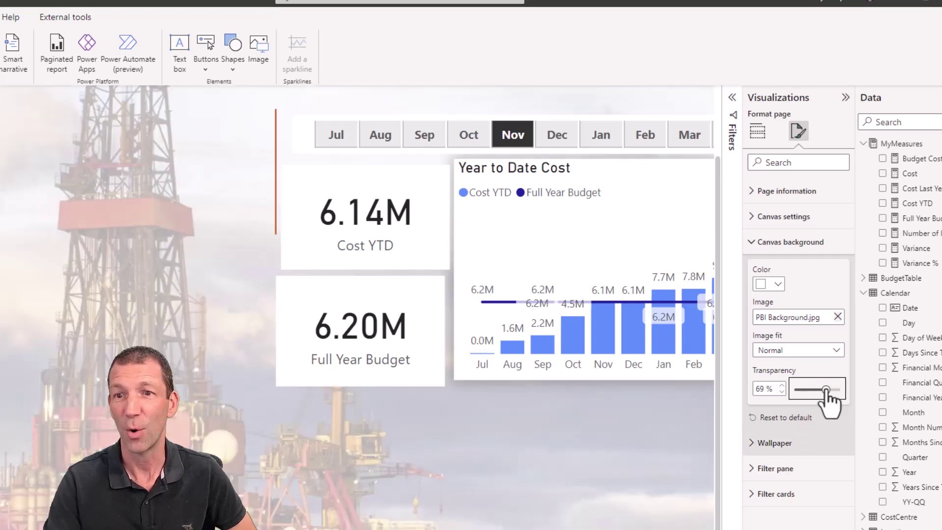
left_click(819, 349)
left_click(797, 382)
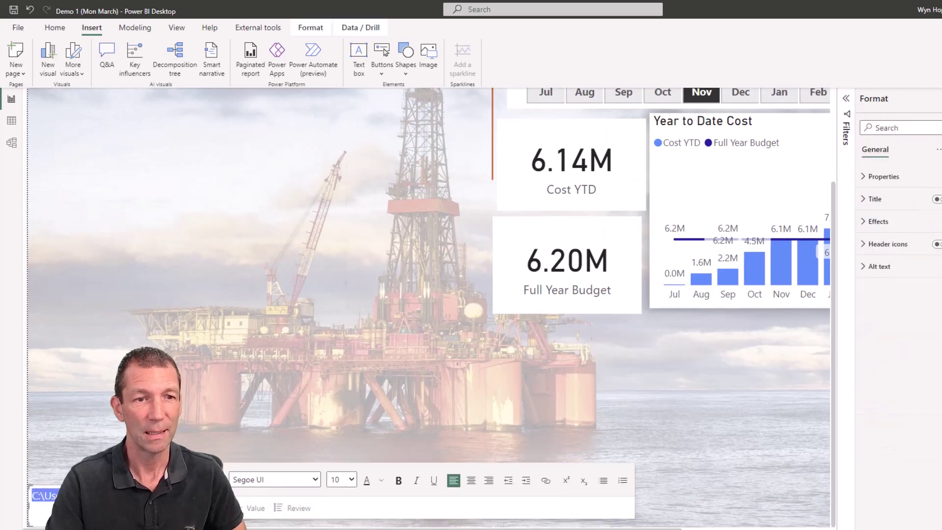
- Deselect the canvas text box and start a Folder connection from Get data
left_click(243, 338)
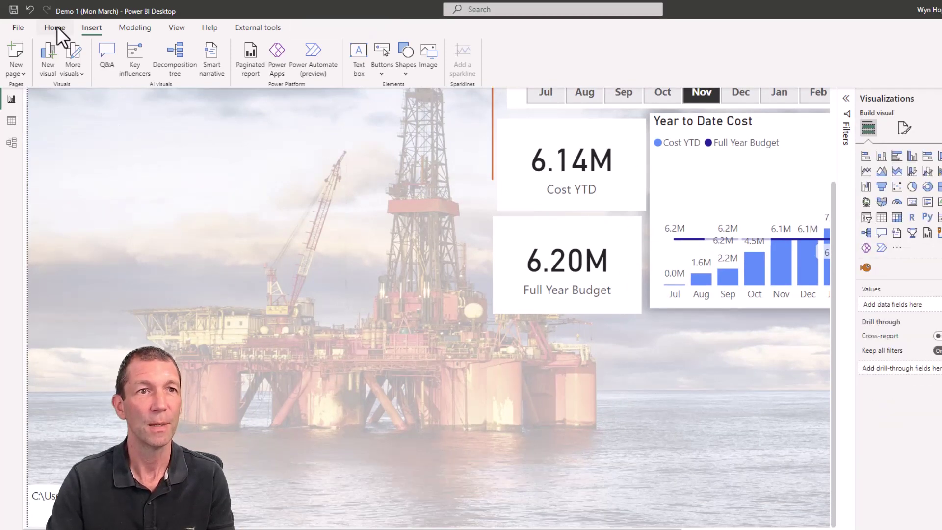
left_click(55, 27)
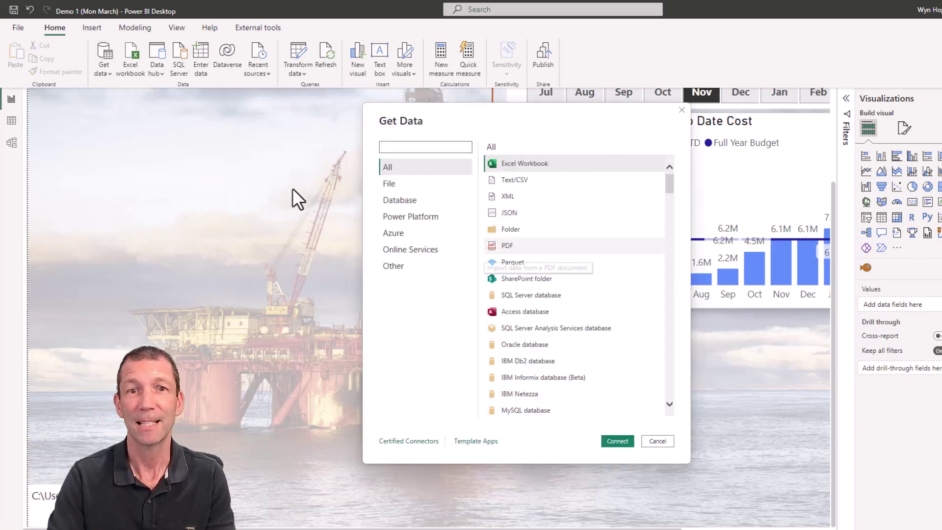
key("Escape")
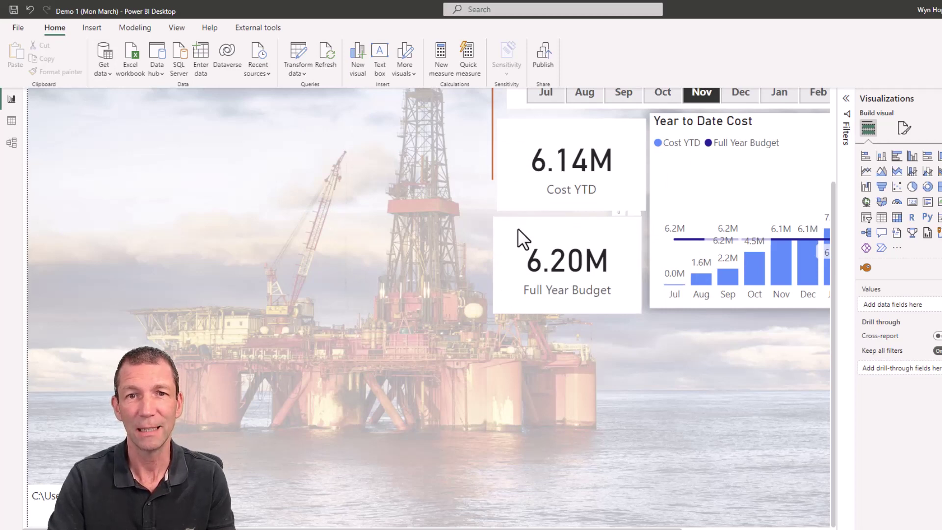
- Paste the CSVs folder path, confirm it, and choose Combine & Transform Data for the nine files
left_click(504, 273)
type("C:\\Users\\whopkins\\Desktop\\CSVs")
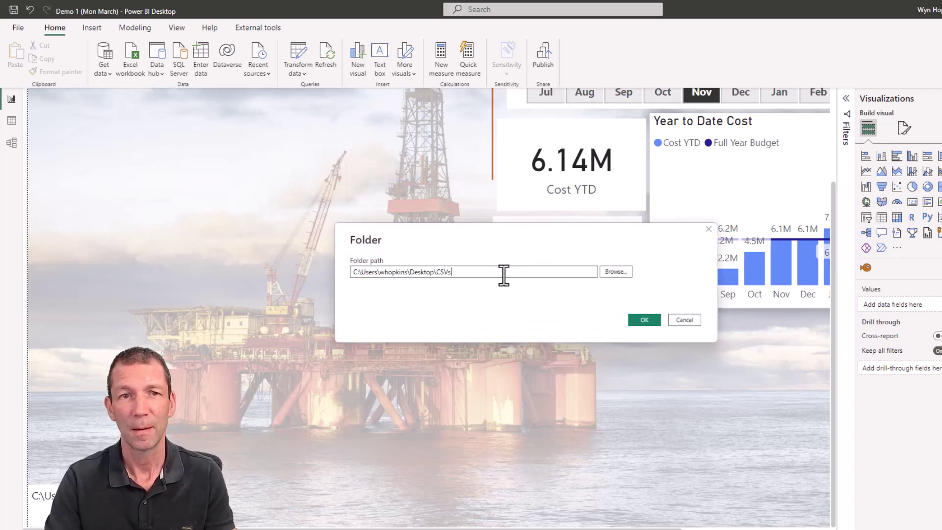
left_click(650, 323)
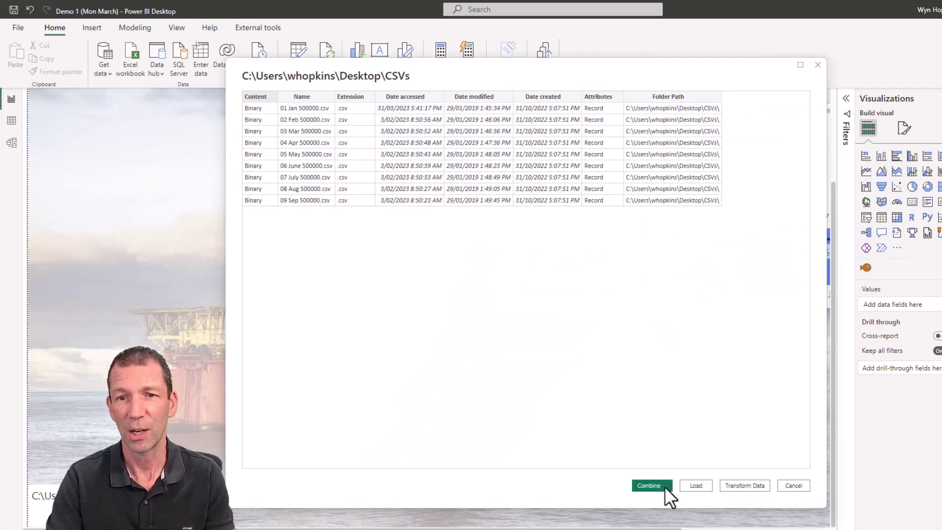
left_click(665, 487)
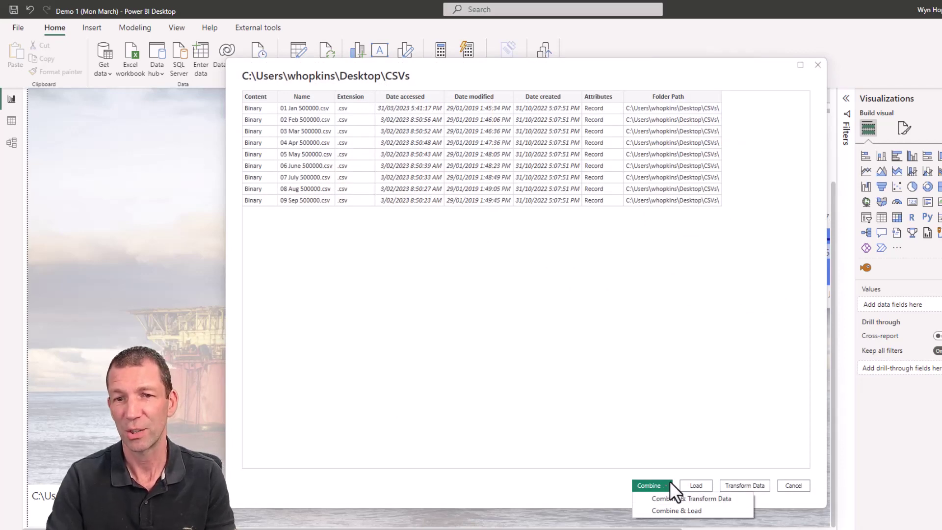
left_click(694, 499)
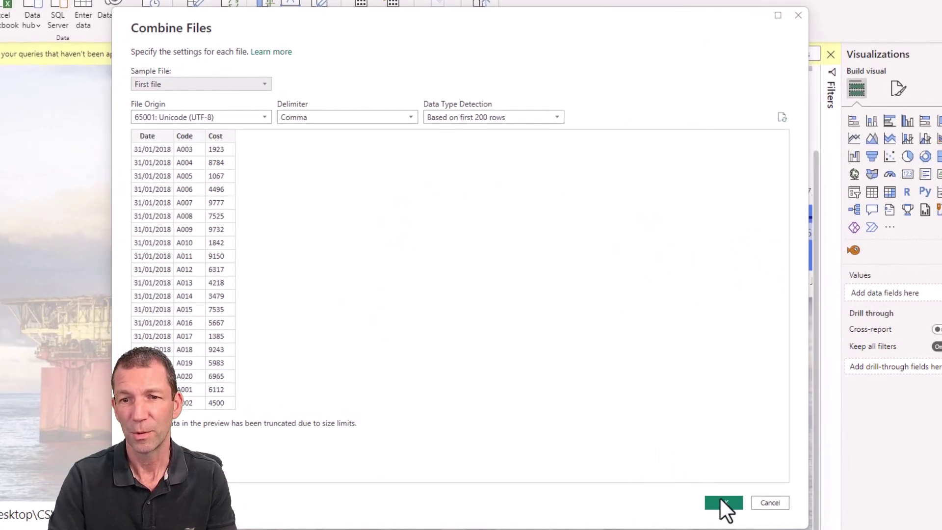
- Accept the Combine Files settings to build the combined CSVs query
left_click(681, 469)
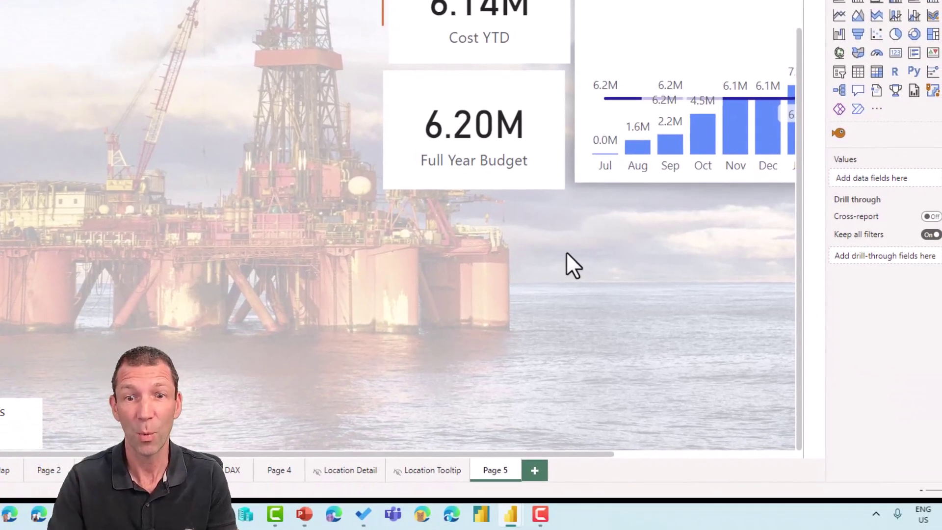
- Bring forward the Power Query Editor window showing the CSVs query's Changed Type step
mouse_move(508, 523)
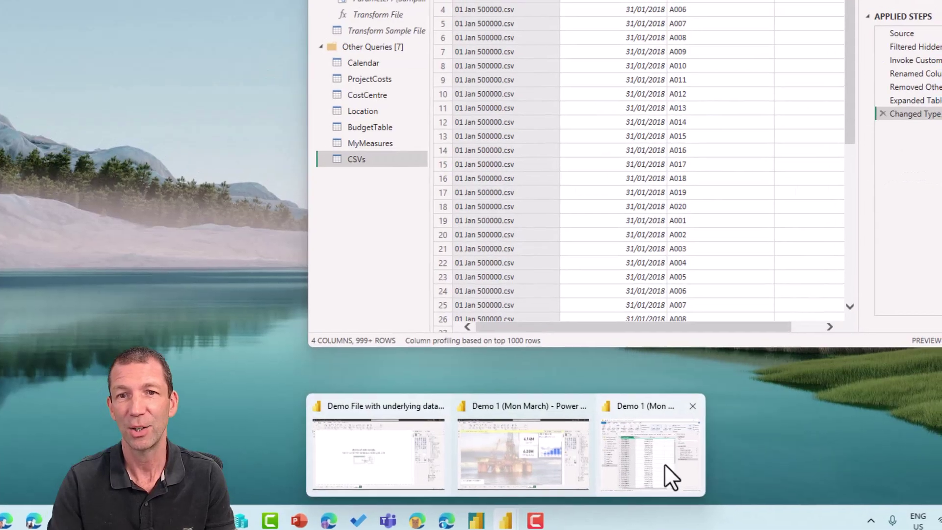
left_click(665, 463)
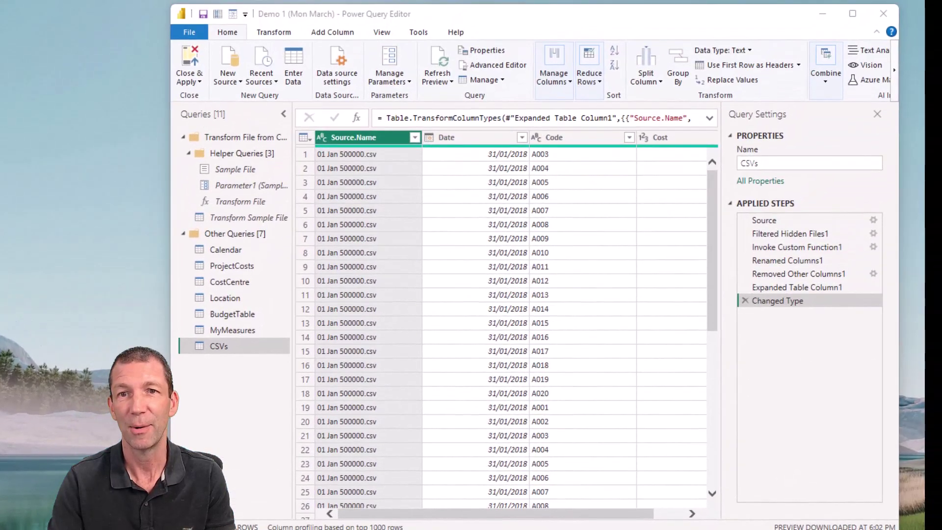